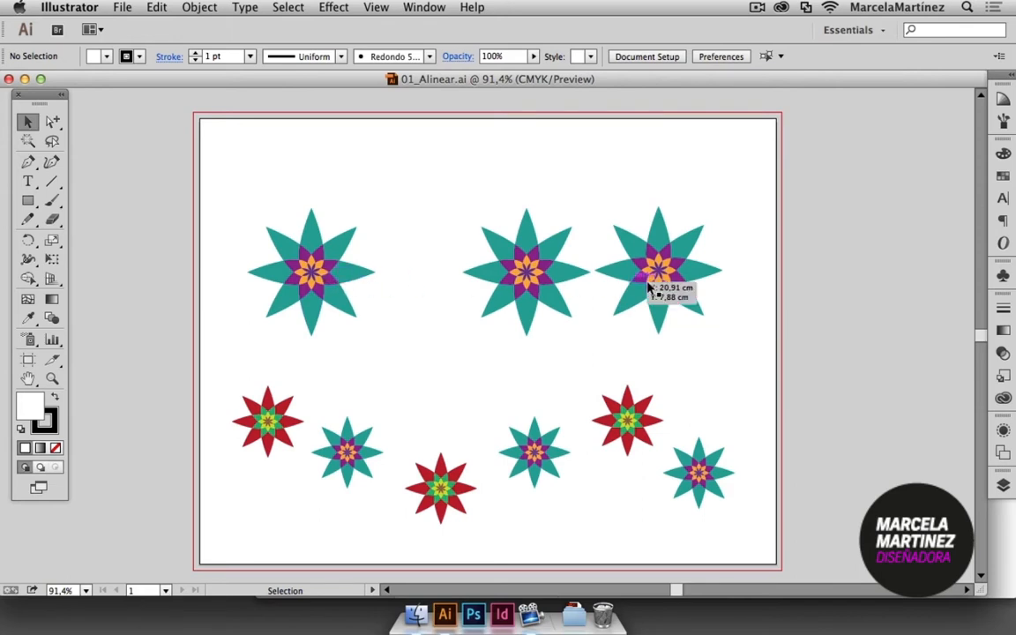
Offset the middle and rightmost large teal flowers to uneven heights, shifting the middle one down-left and the rightmost one up-right.
left_click_drag(666, 258, 677, 240)
left_click_drag(518, 276, 490, 288)
left_click(624, 340)
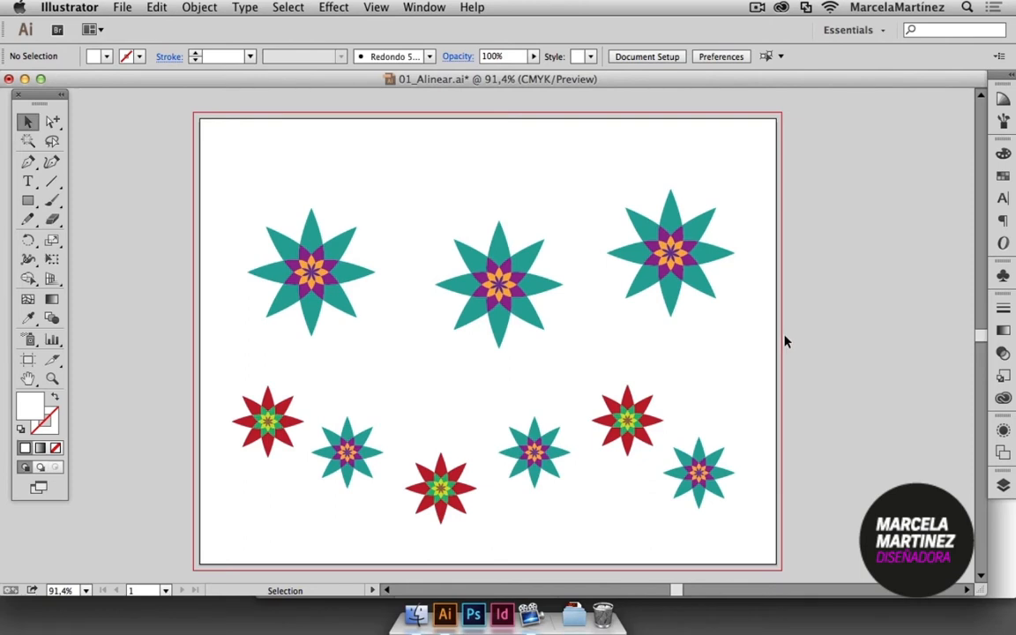
Show the Align options beside the upper part of the artboard and check the available Align To references.
left_click(429, 7)
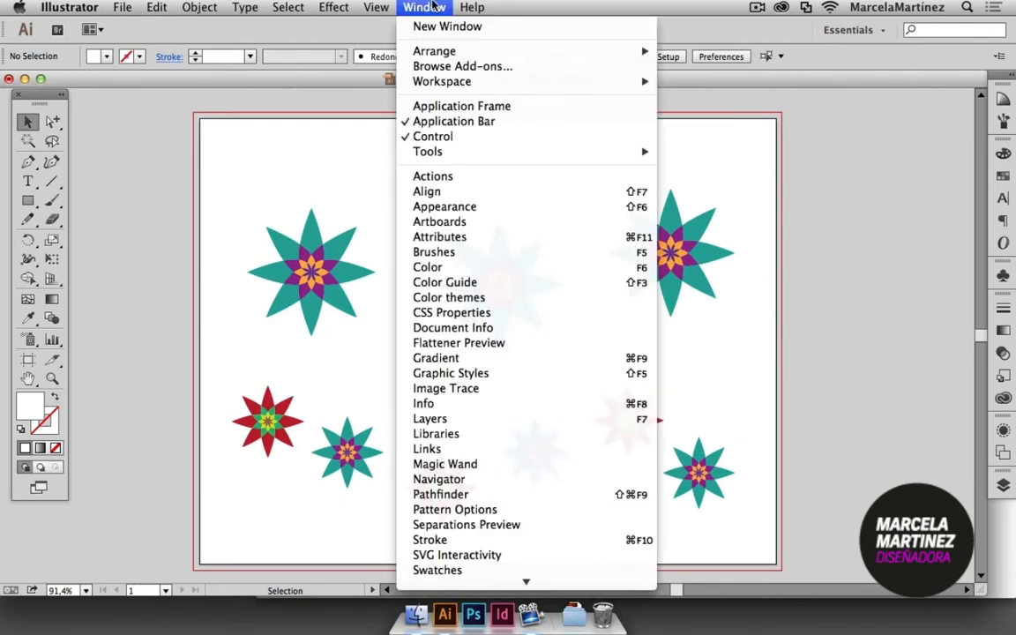
left_click(458, 192)
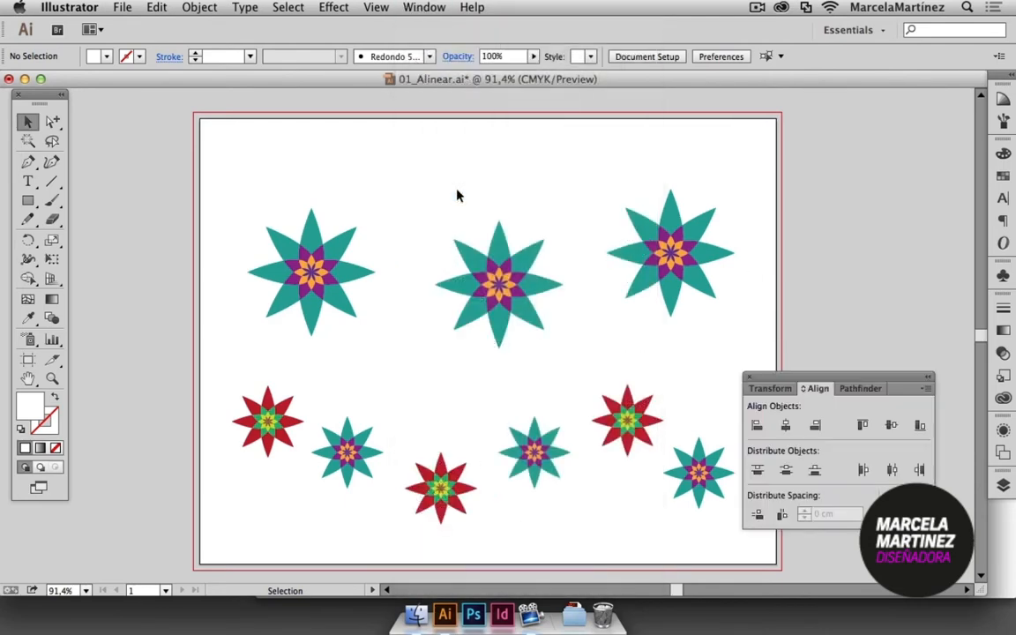
left_click_drag(836, 379, 858, 159)
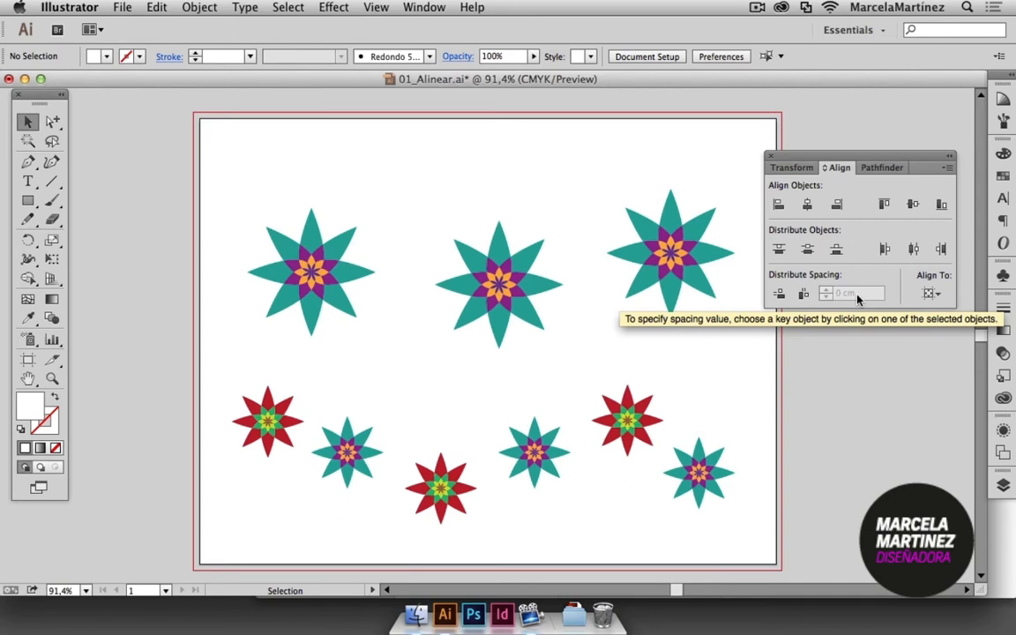
left_click(926, 299)
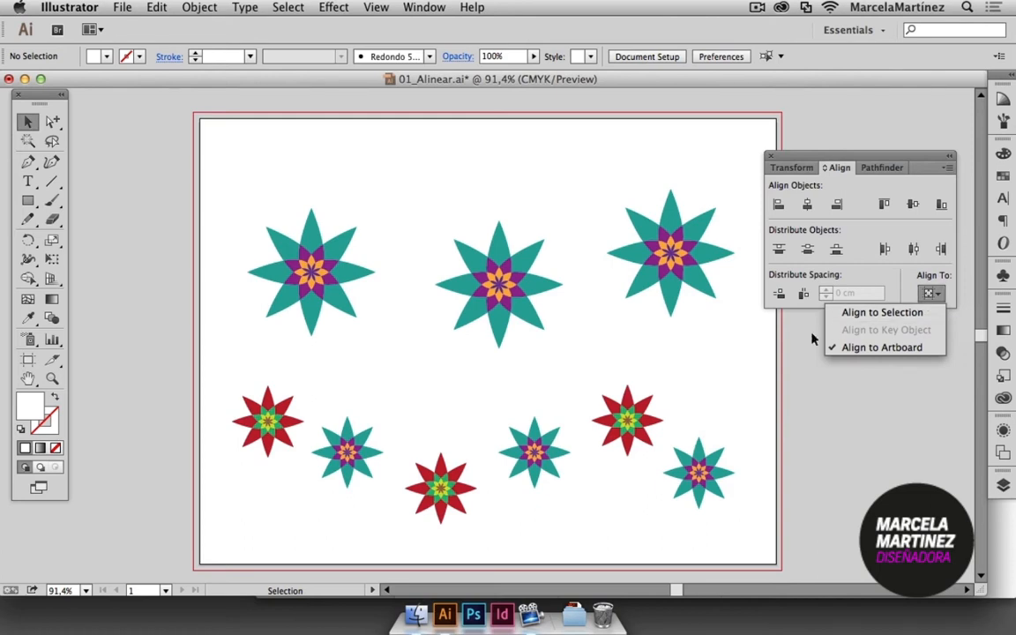
left_click(728, 357)
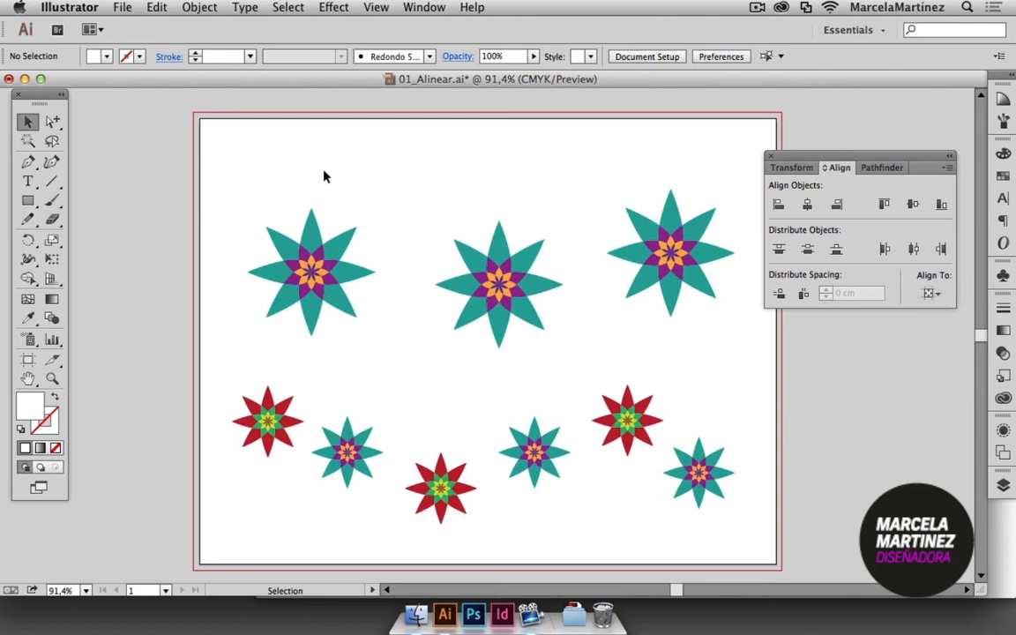
Try aligning the vertical centers of the three large teal flowers to the artboard, and undo that alignment.
left_click_drag(240, 152, 736, 350)
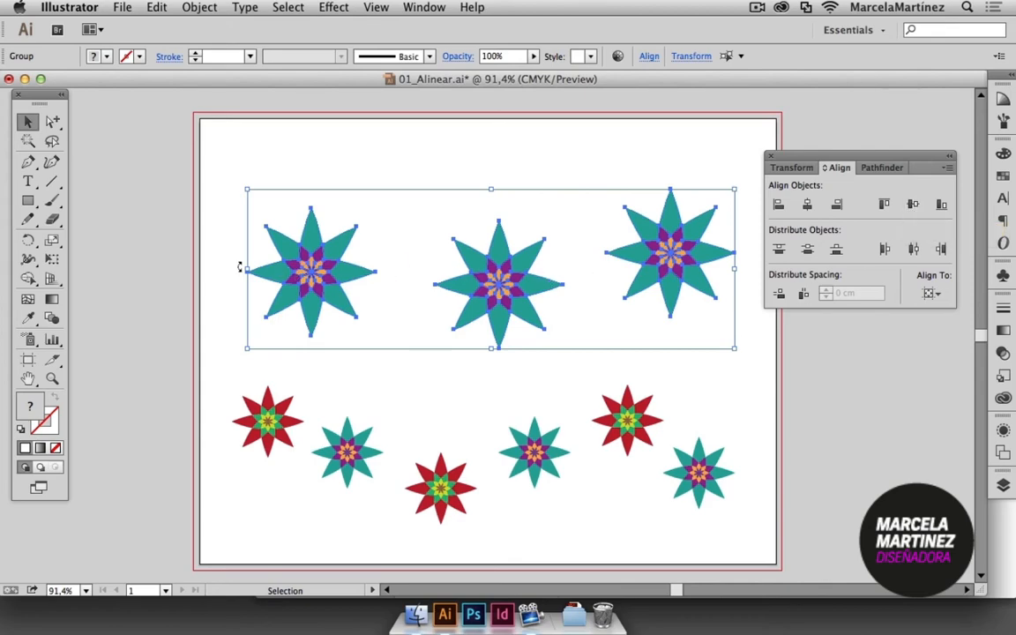
left_click(914, 205)
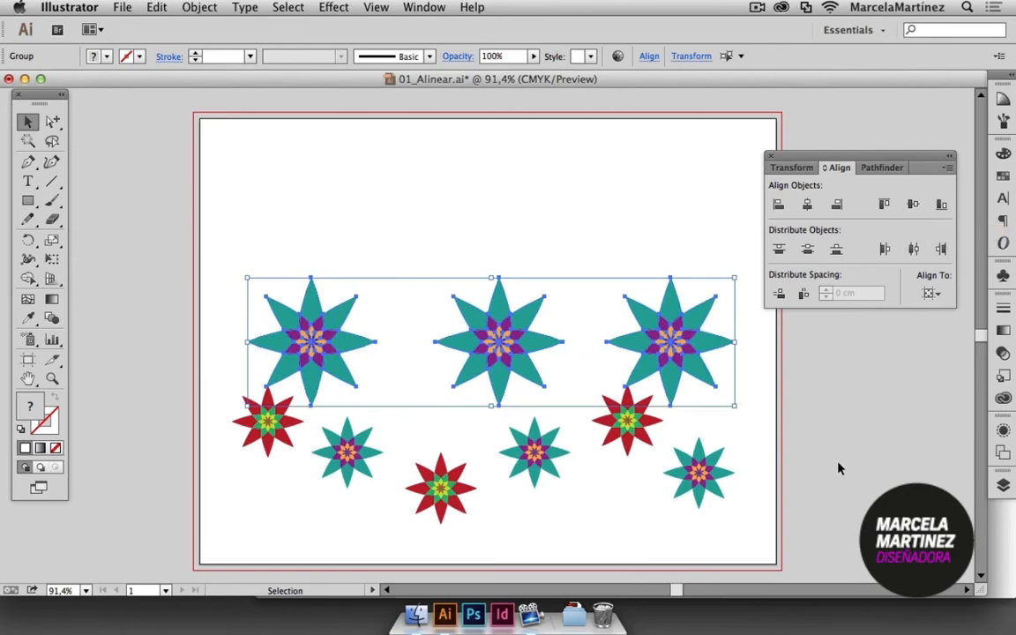
left_click(928, 298)
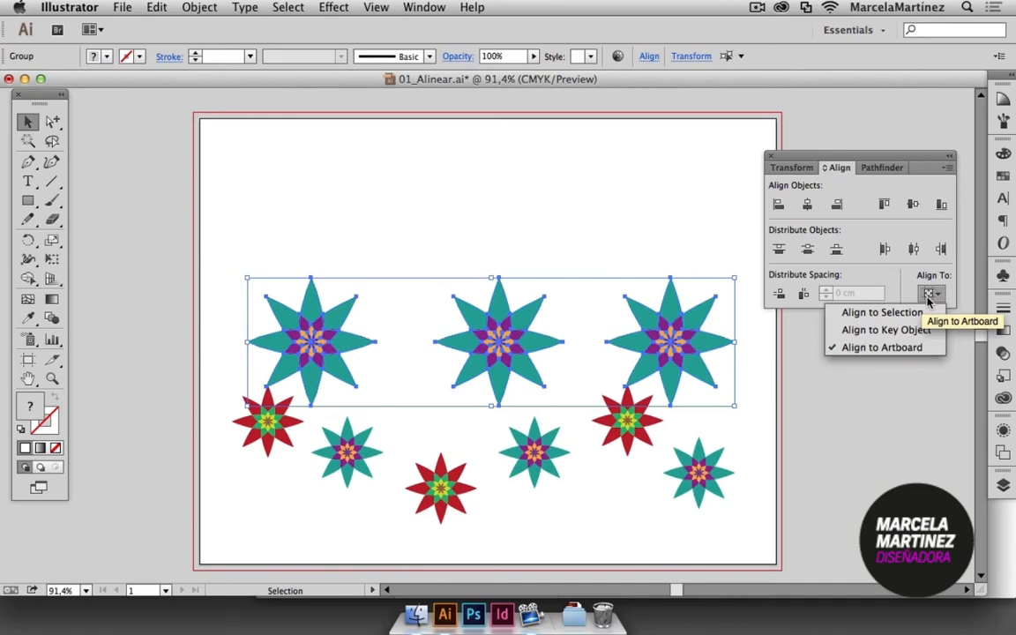
left_click(810, 441)
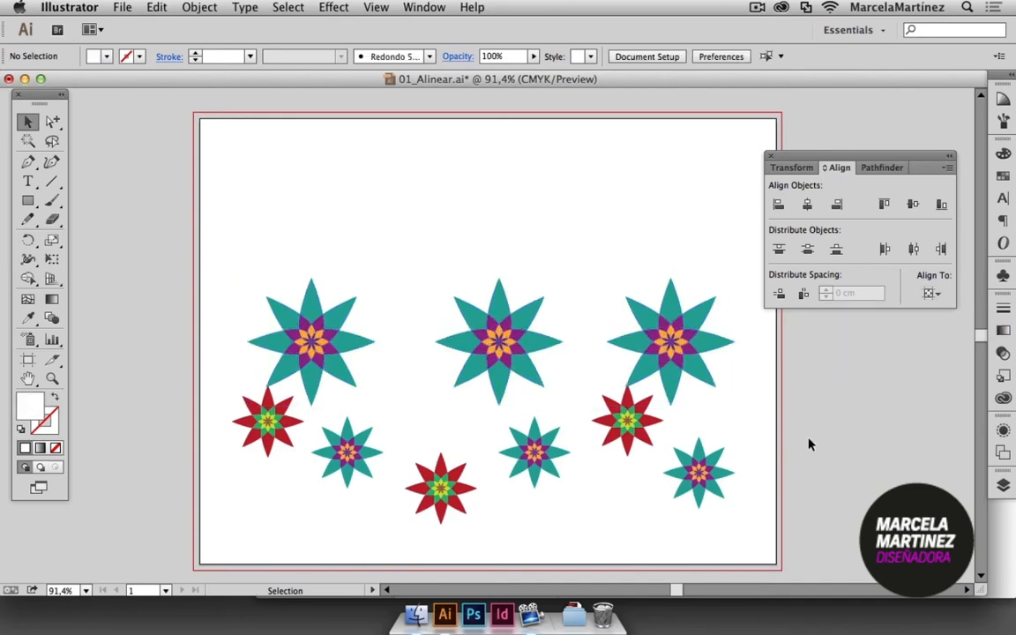
key("super+z")
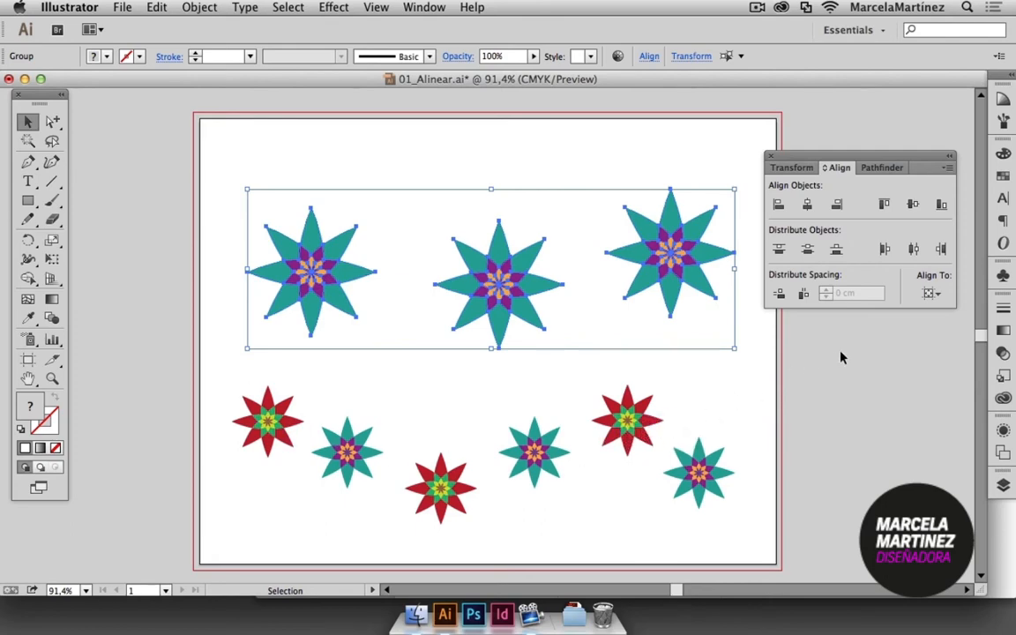
Using Align to Selection, align the three large flowers by their vertical centers and distribute their centers horizontally.
left_click(932, 294)
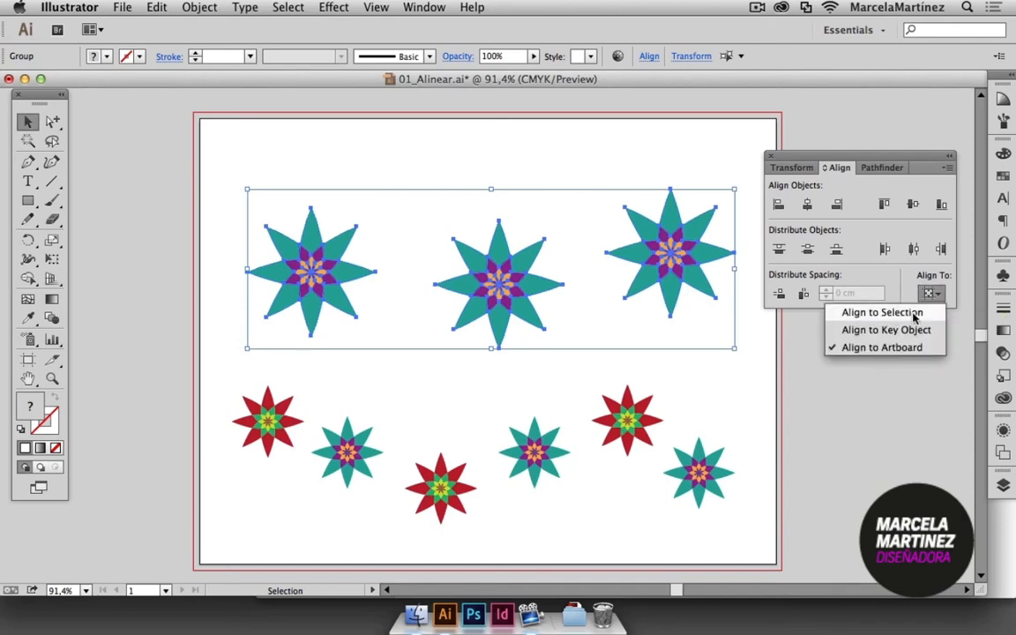
left_click(914, 314)
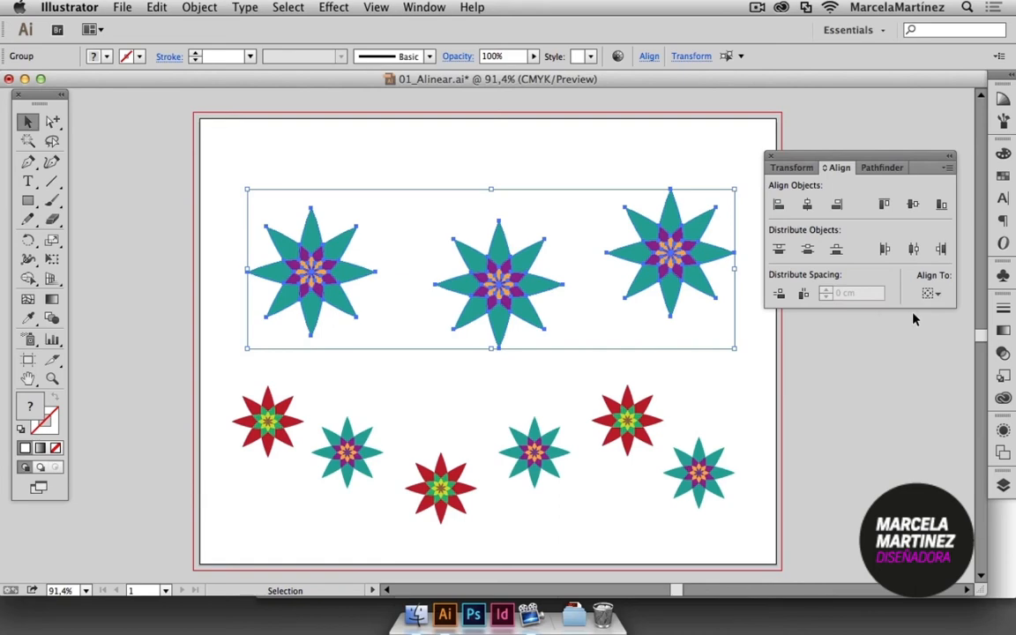
left_click(913, 206)
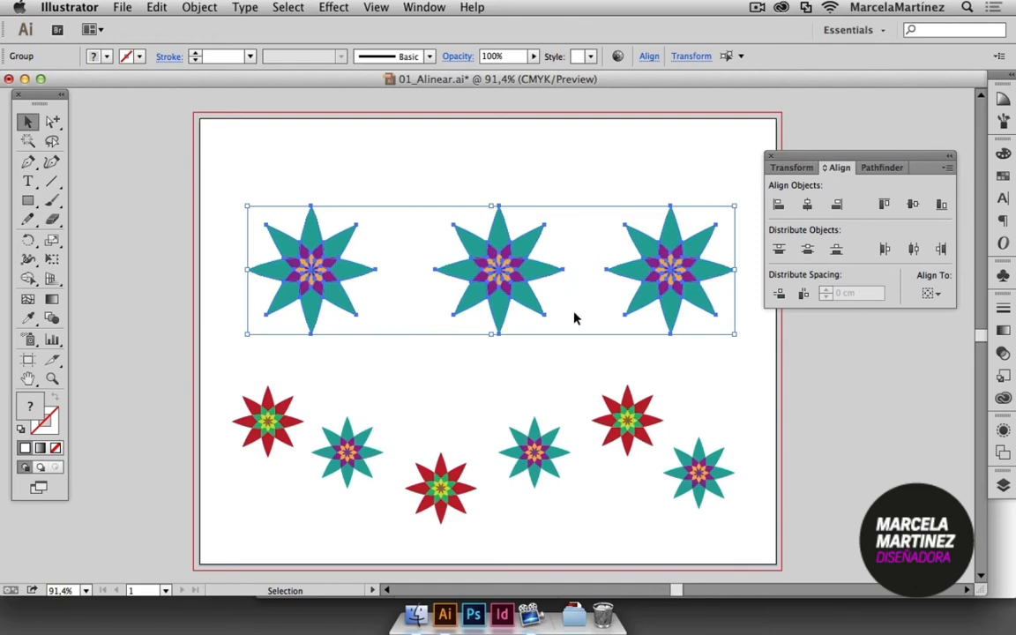
left_click(913, 251)
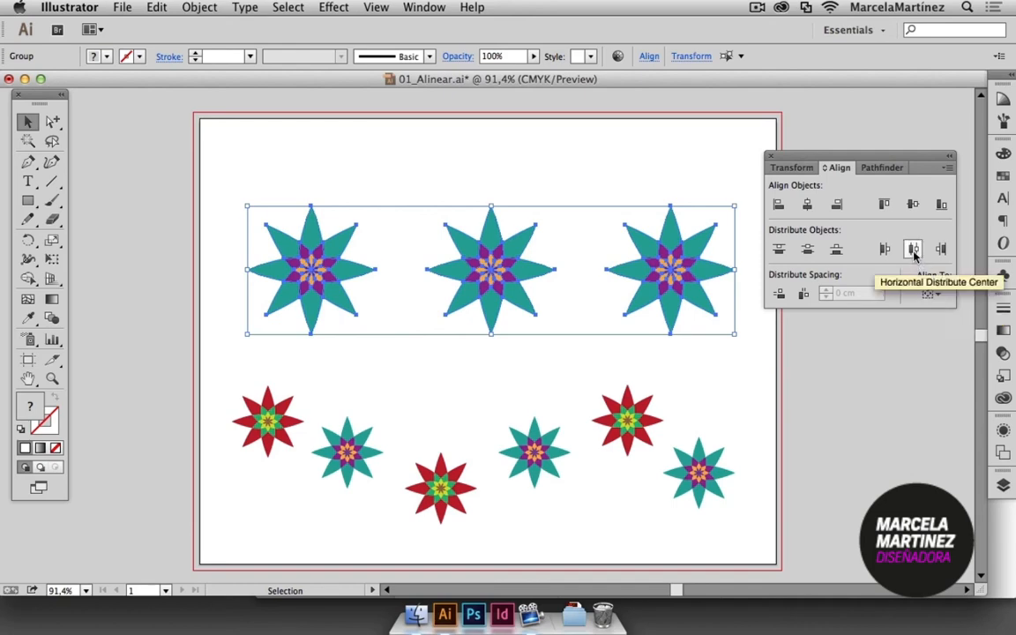
Distribute the three large flowers by their horizontal centers across the full artboard width using Align to Artboard, and deselect them.
left_click(930, 293)
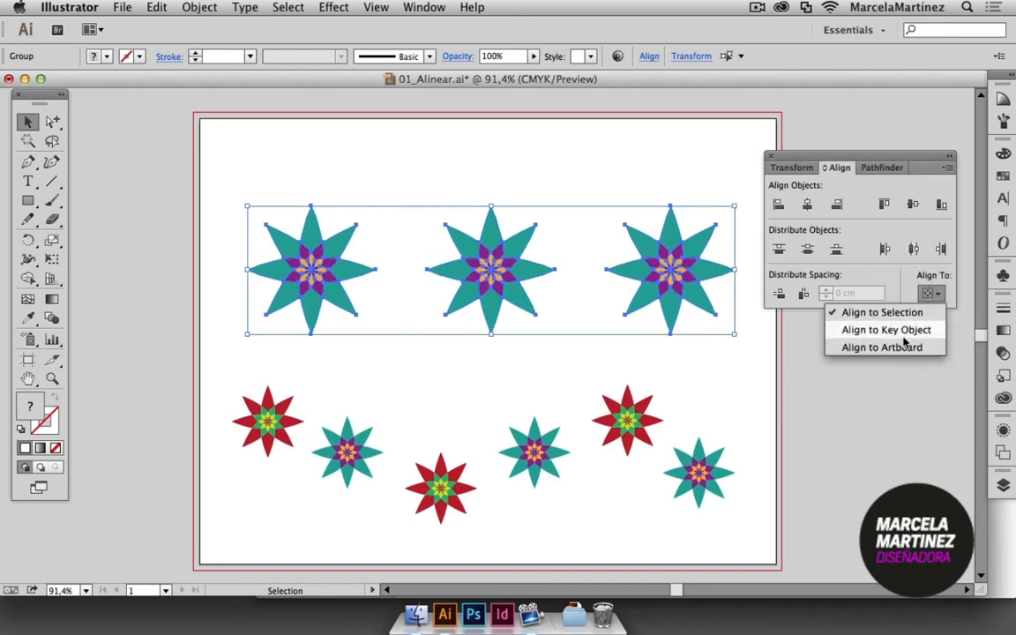
left_click(904, 347)
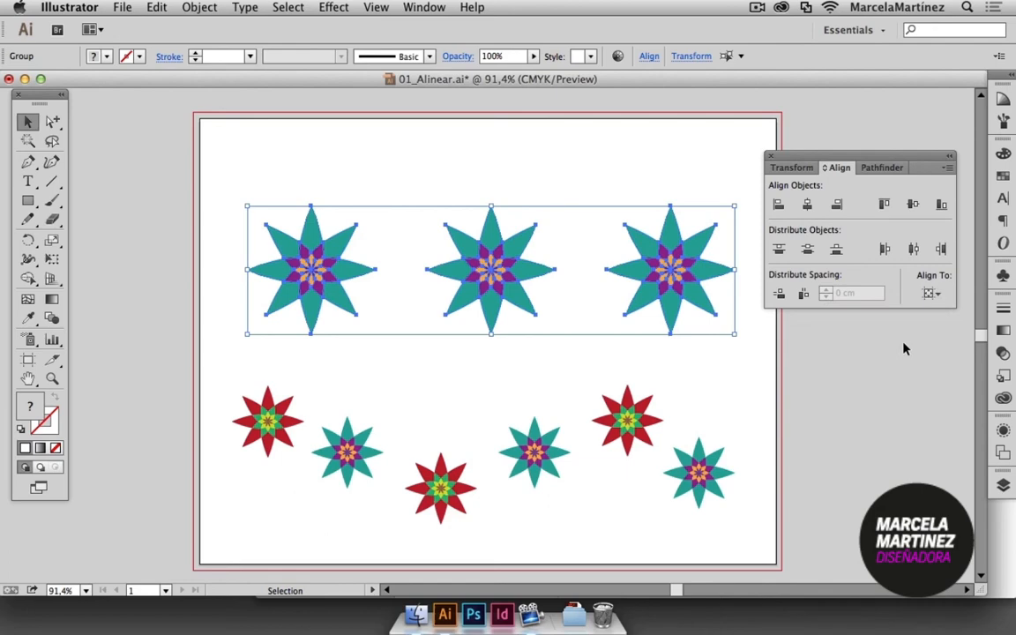
left_click(931, 294)
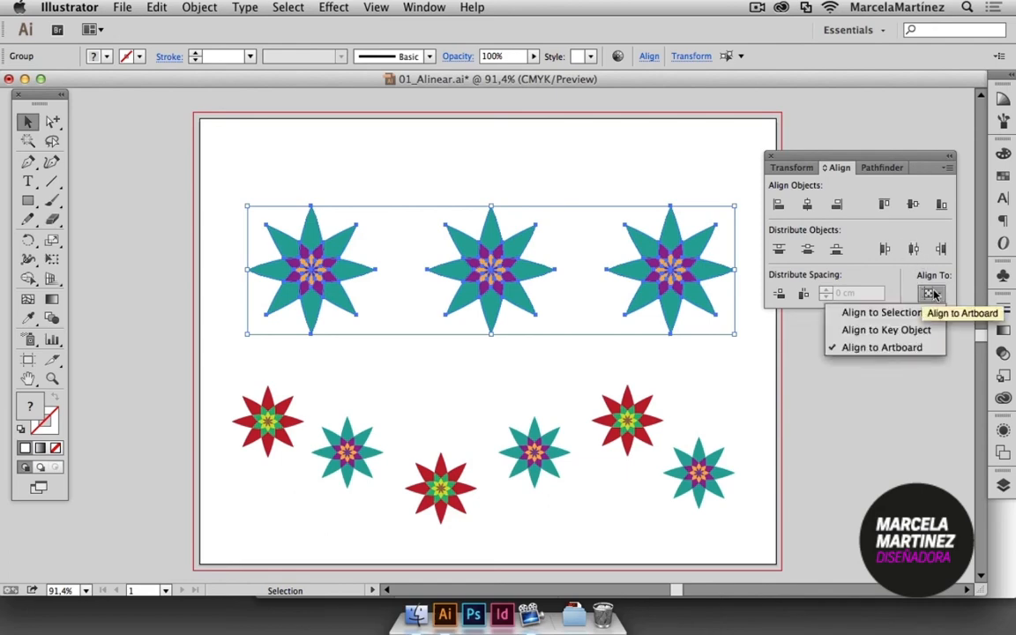
left_click(913, 250)
left_click(914, 249)
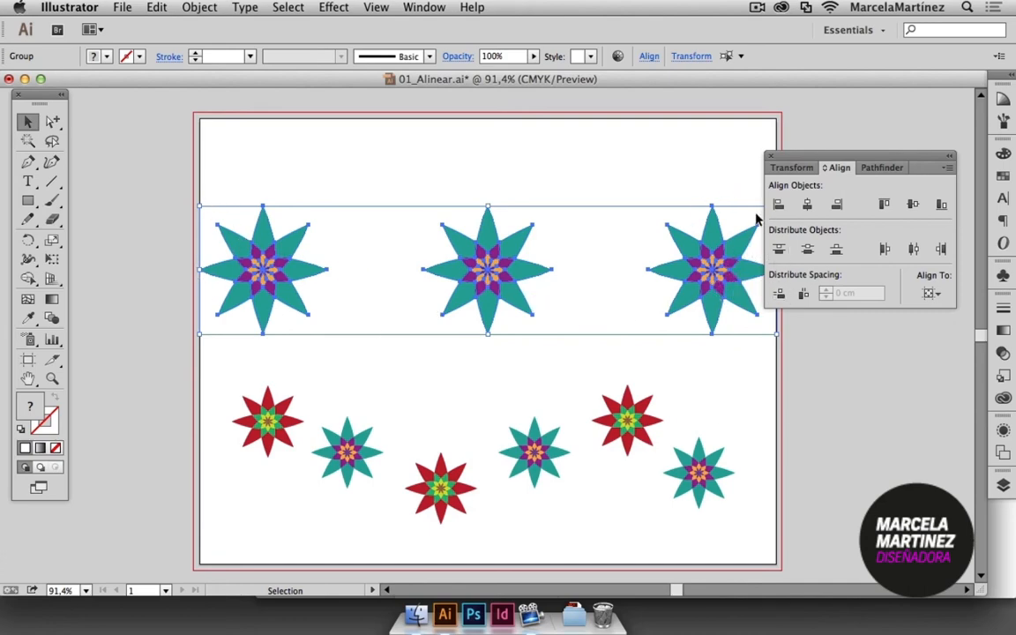
scroll(737, 400, "down", 1)
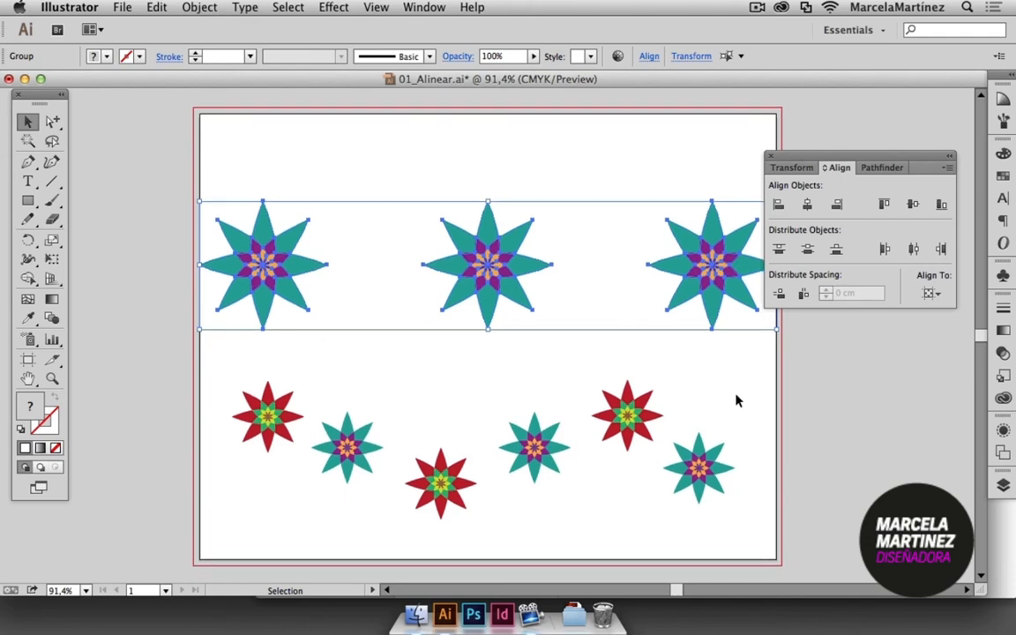
left_click(737, 401)
Align the six small flowers by their vertical centers to the leftmost red flower as the key object.
left_click_drag(227, 374, 764, 545)
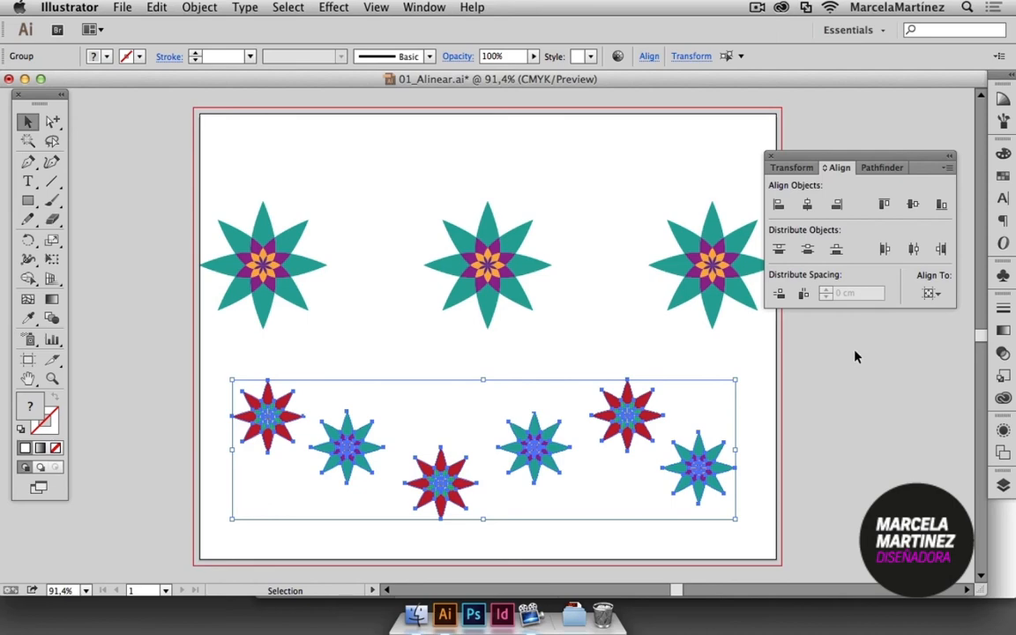
left_click(931, 294)
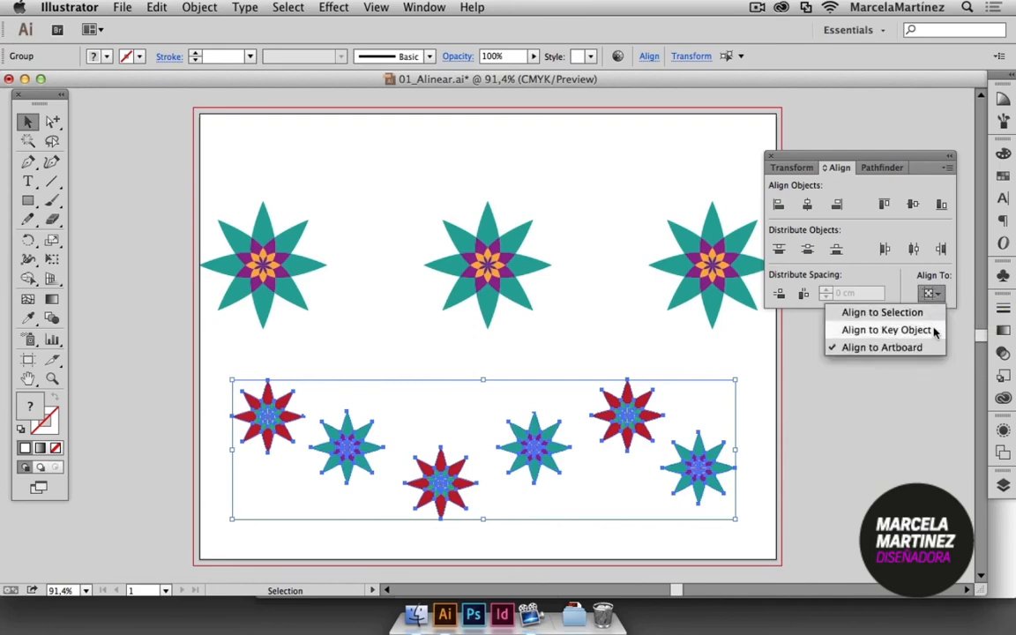
left_click(865, 330)
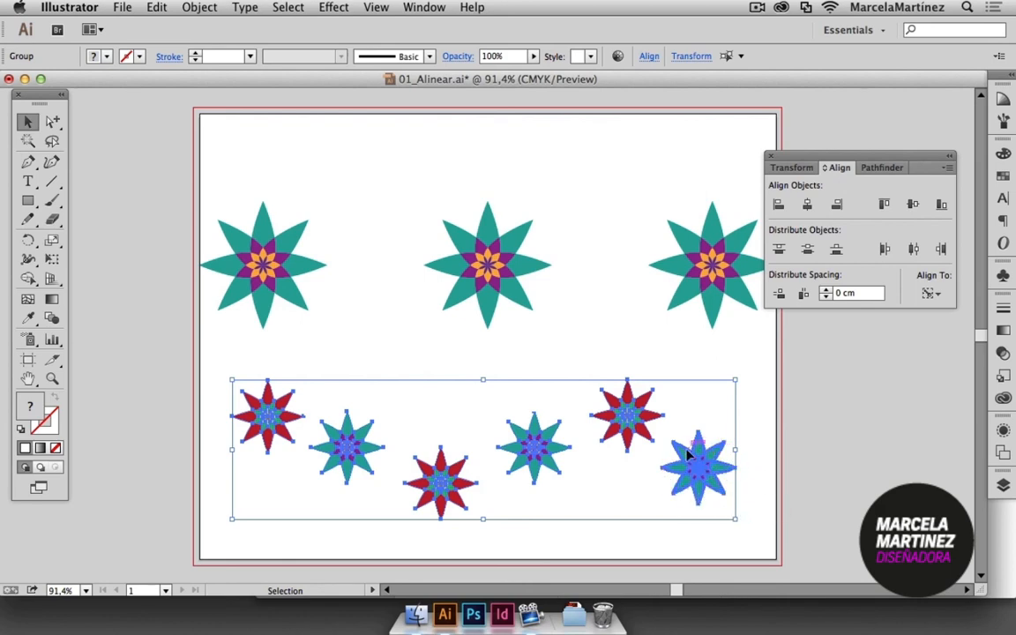
left_click(271, 400)
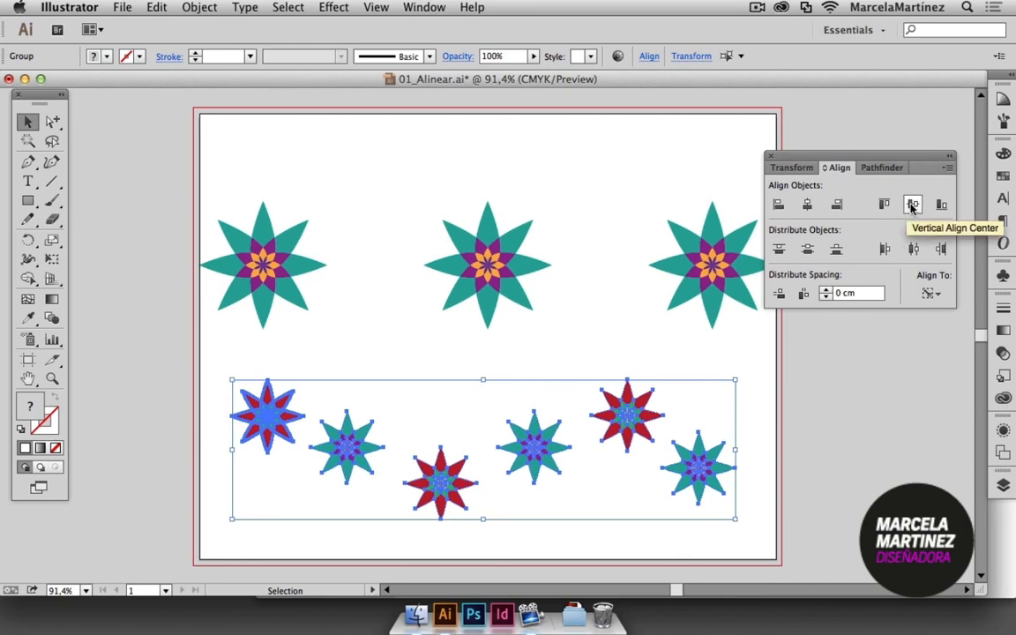
left_click(913, 207)
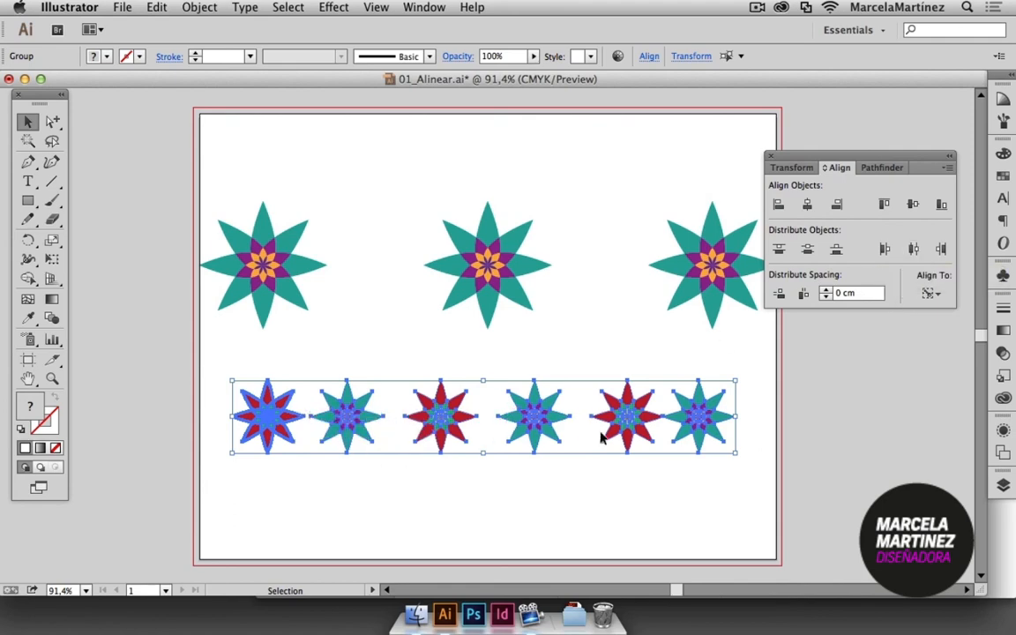
Distribute the six small flowers evenly by their horizontal centers using Align to Selection, and deselect them.
left_click(931, 294)
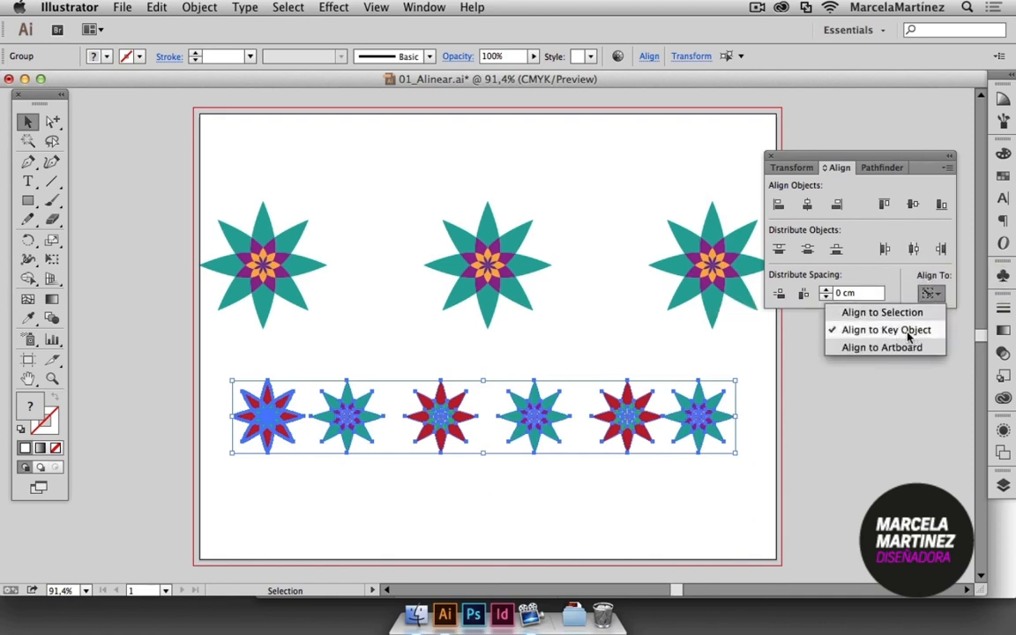
left_click(908, 313)
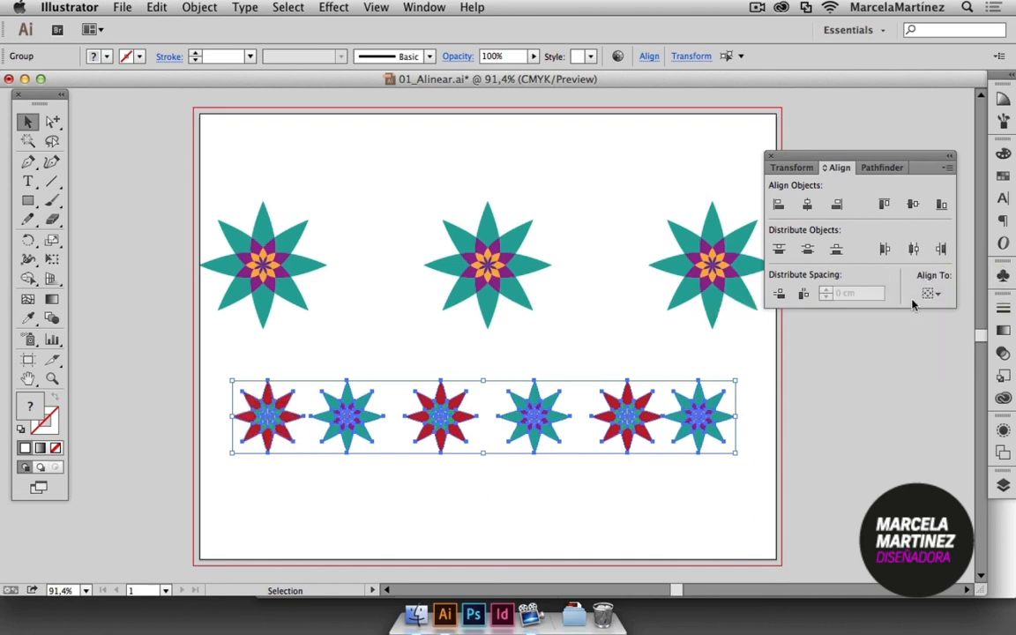
left_click(914, 250)
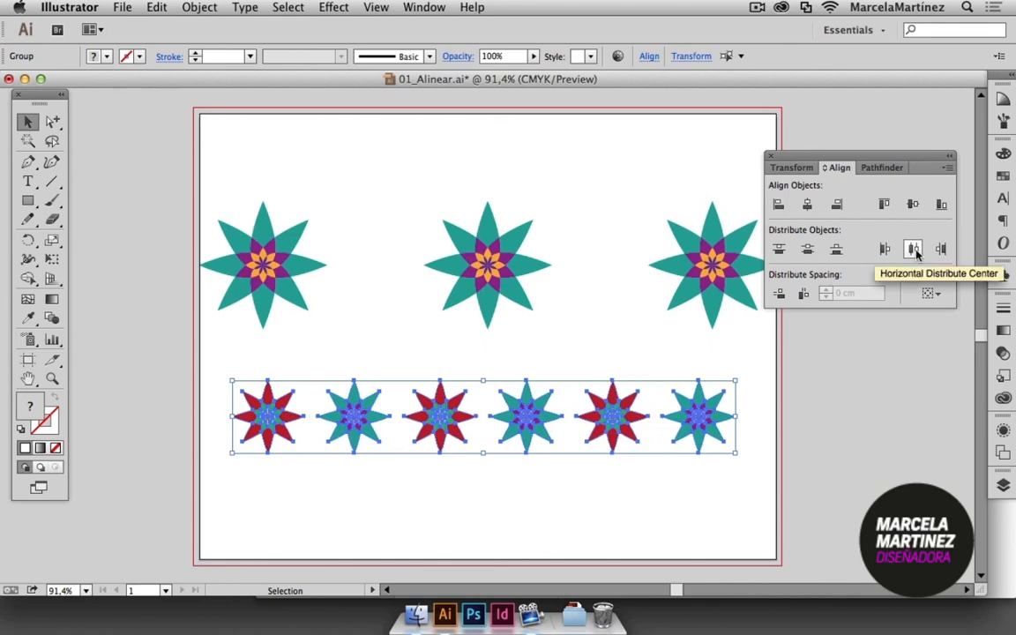
left_click(842, 441)
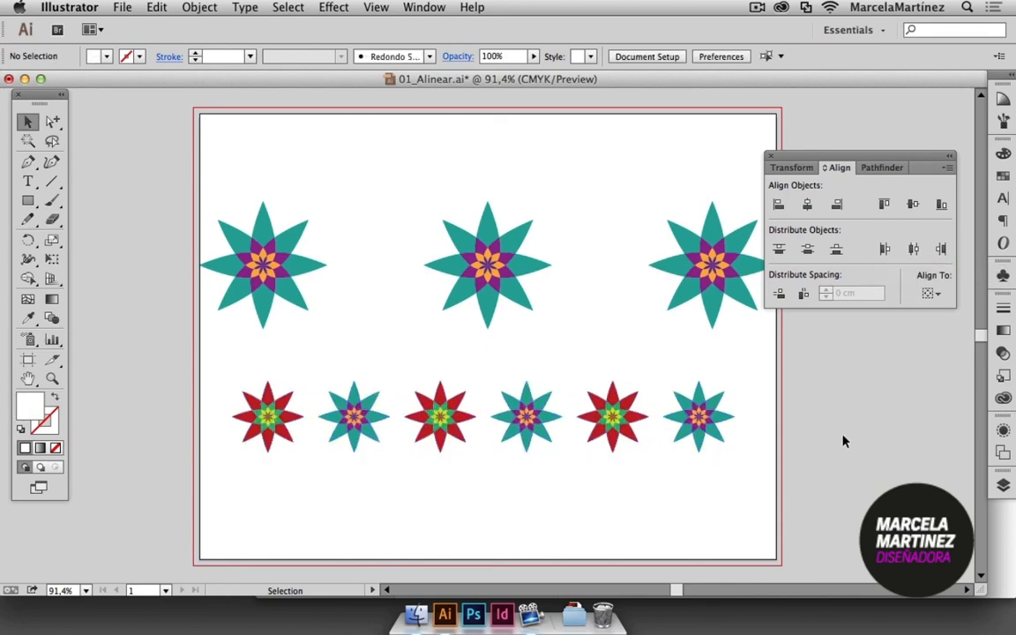